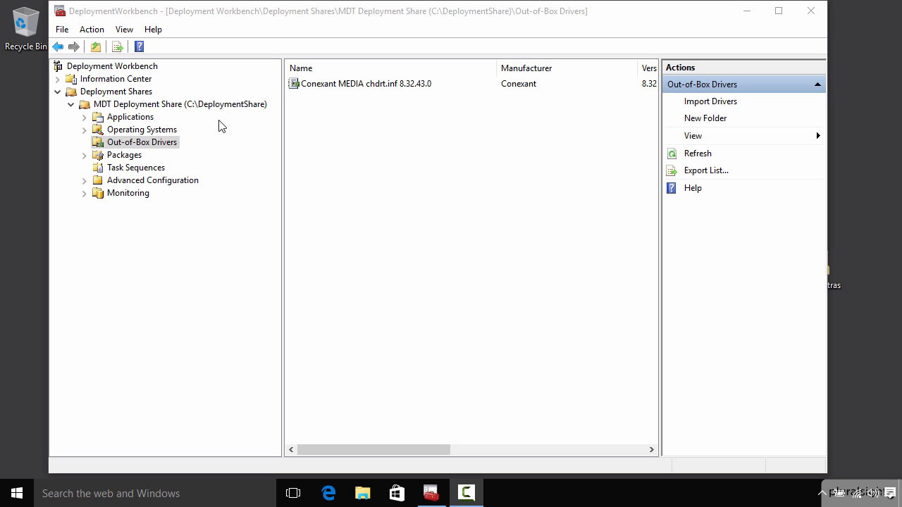
- Start a new task sequence in the MDT deployment share with ID REF and name Reference Computer
right_click(159, 170)
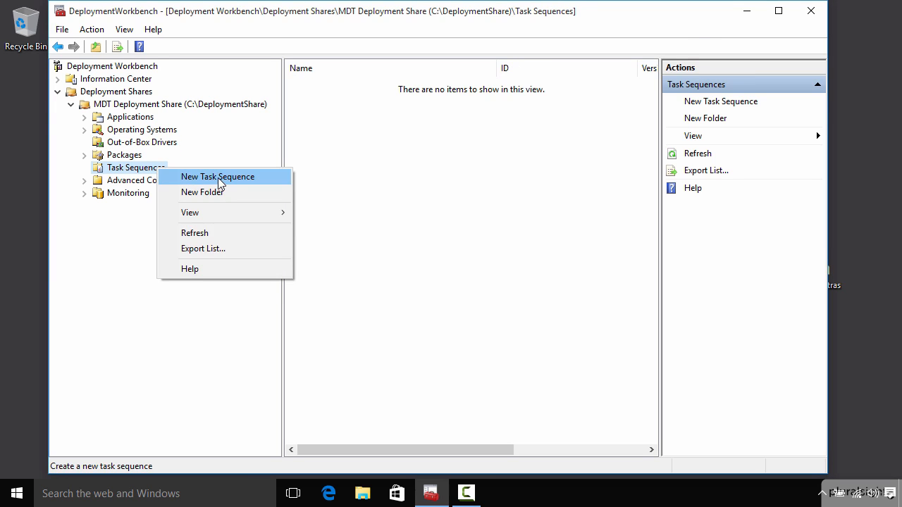
click(219, 180)
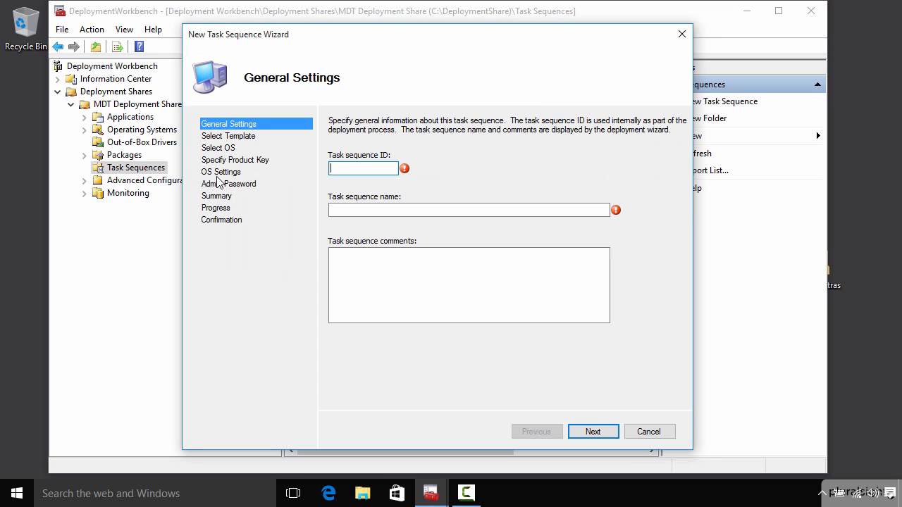
text(REF)
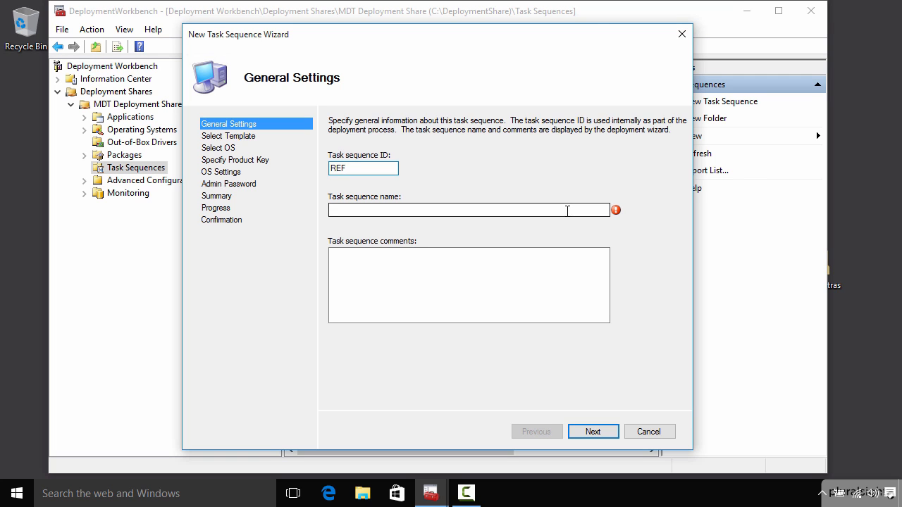
text(Re)
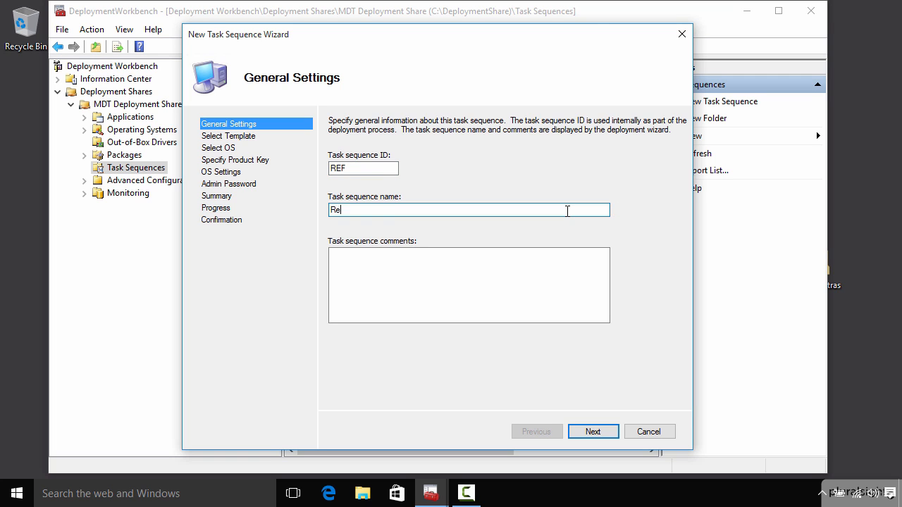
text(ference Computer)
click(592, 431)
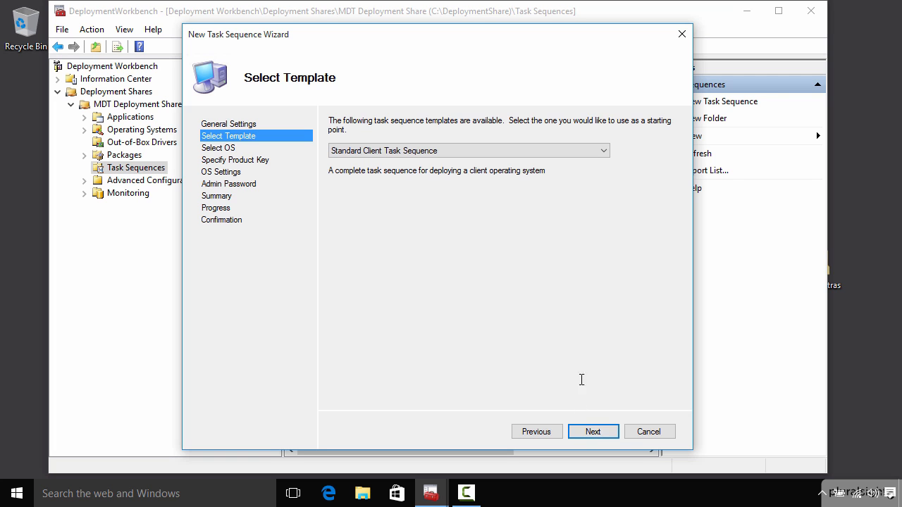
- Choose the Standard Client Task Sequence template for the new task sequence
click(603, 151)
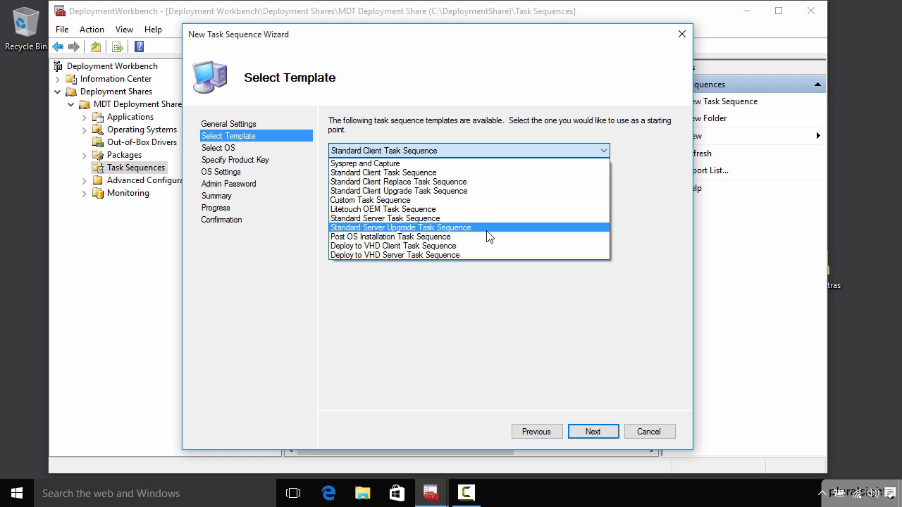
click(494, 178)
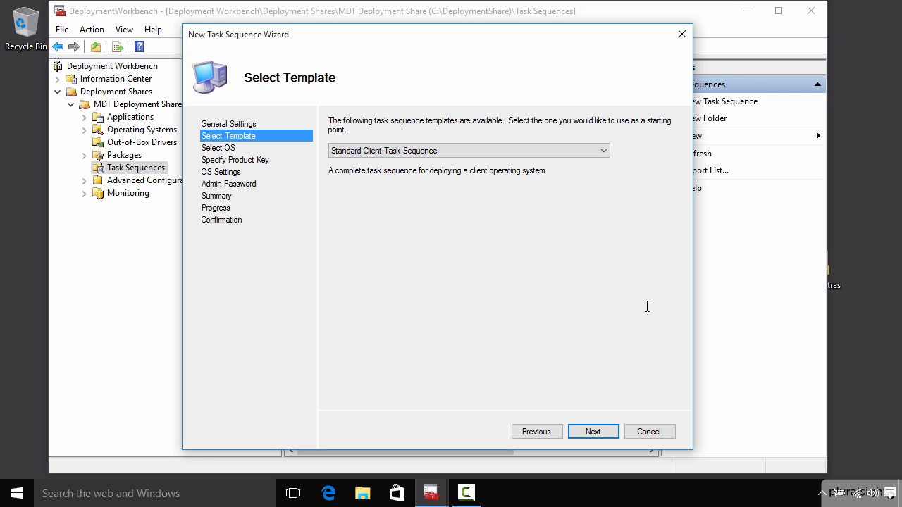
click(603, 432)
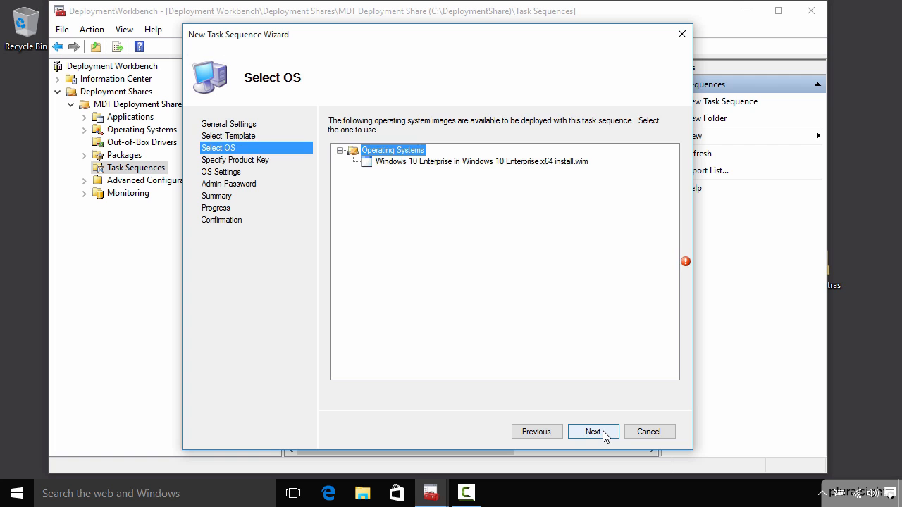
- Select the Windows 10 Enterprise x64 install.wim image as the operating system and keep the default product key option
click(538, 164)
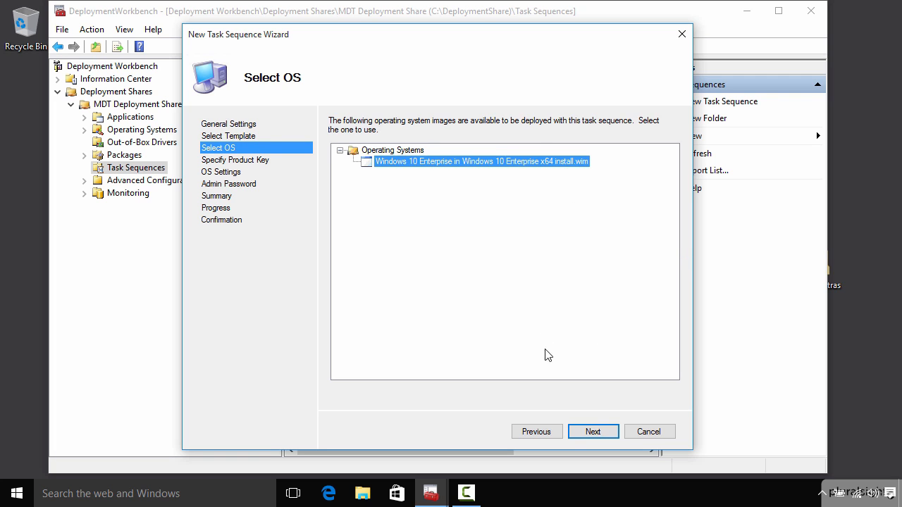
click(596, 437)
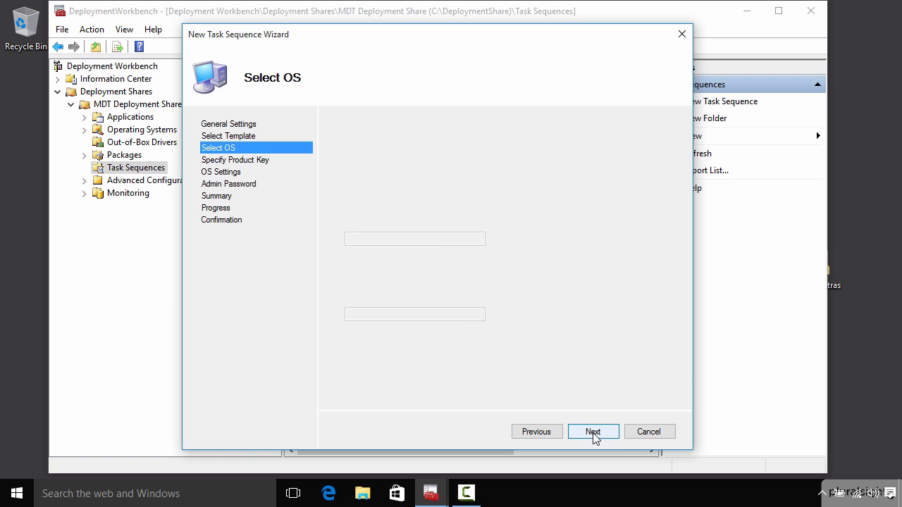
click(593, 434)
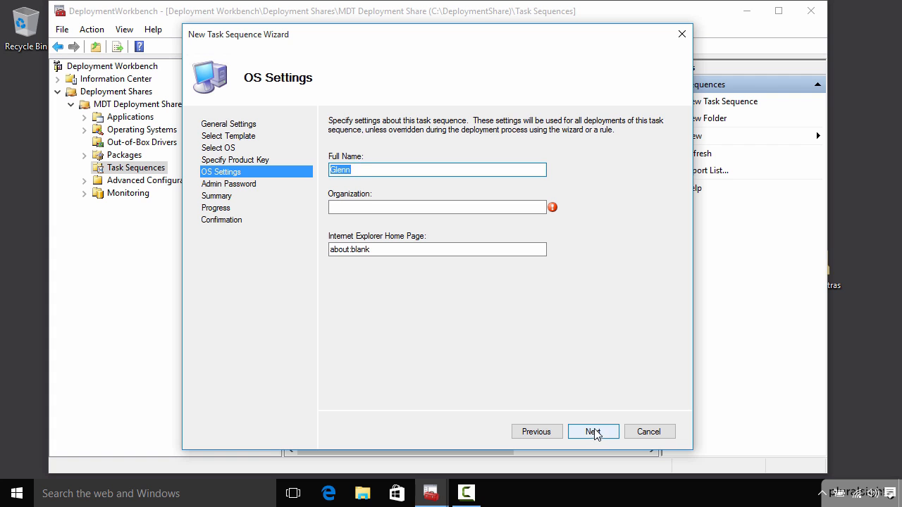
- Set the organization to Pluralsight in the OS settings, keeping the default full name and home page
key(Tab)
text(Pluralsight)
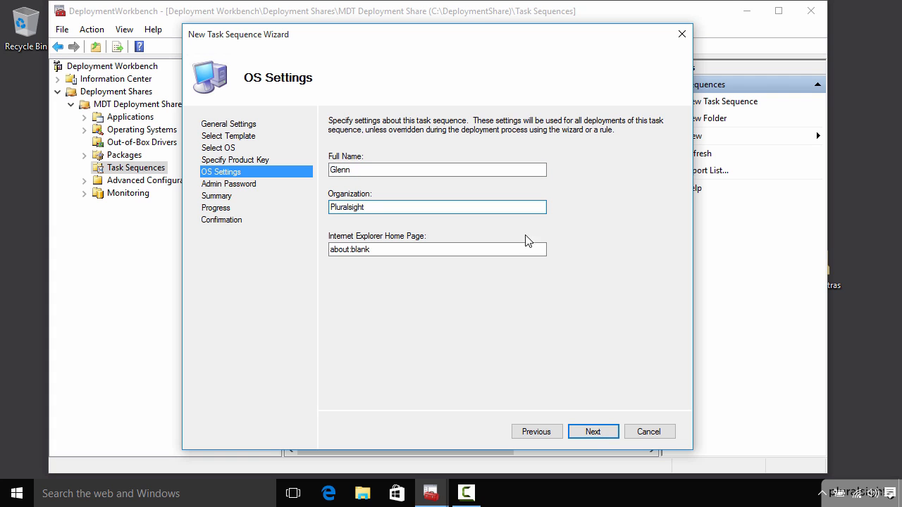
click(592, 432)
- Enter and confirm the local Administrator password, and finish creating the task sequence
click(394, 178)
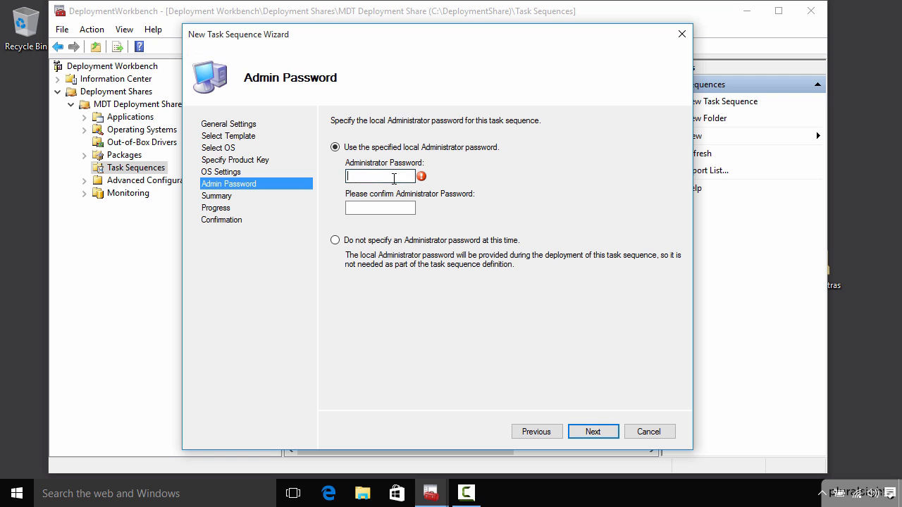
text(P@ssw0rd)
key(Tab)
text(P@ssw0)
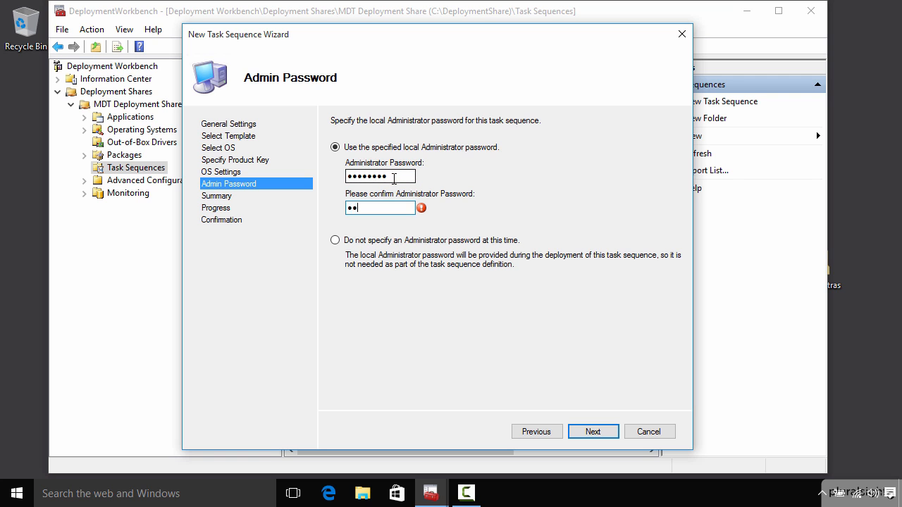
text(rd)
click(598, 433)
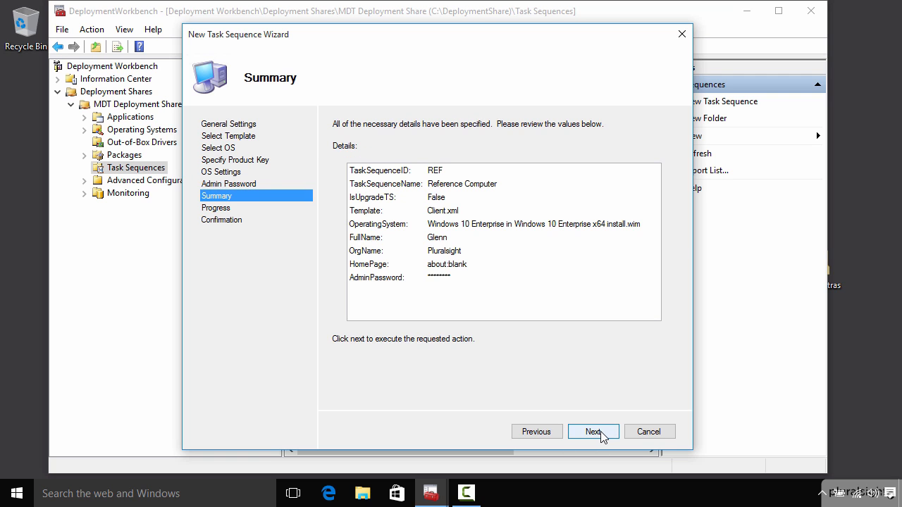
click(601, 433)
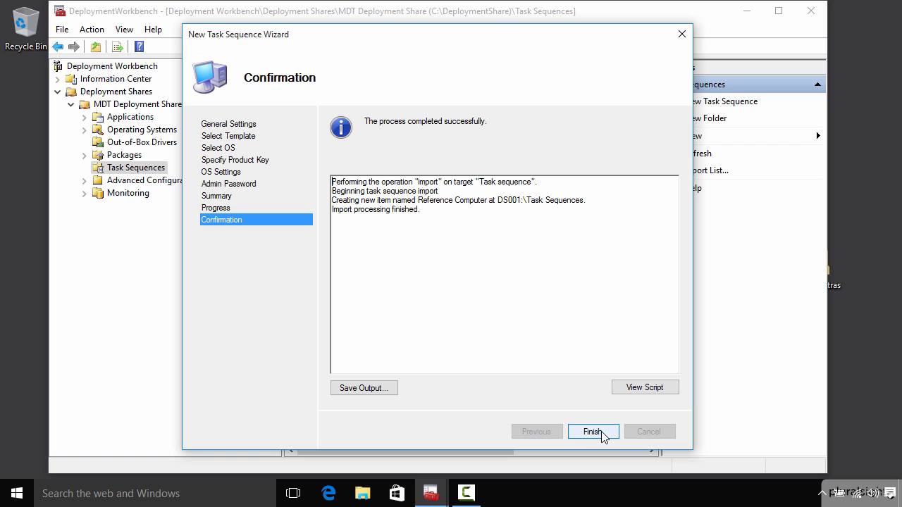
click(593, 432)
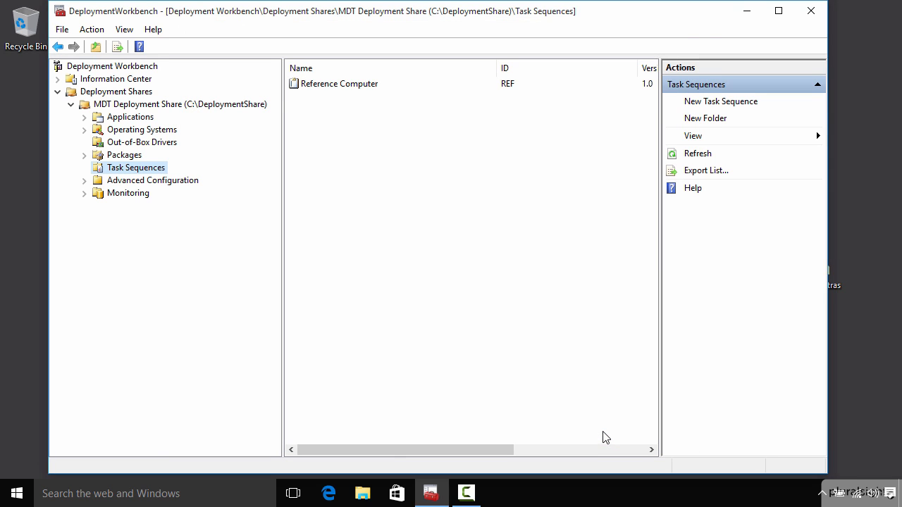
- Examine the Reference Computer task sequence's Capture Image steps, including Execute Sysprep and Create WIM, and its OS information, without saving changes
click(335, 85)
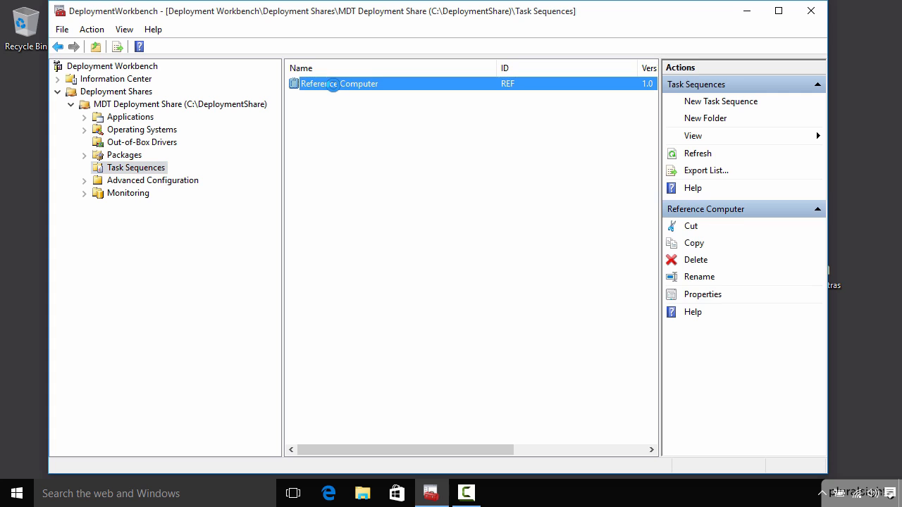
right_click(336, 90)
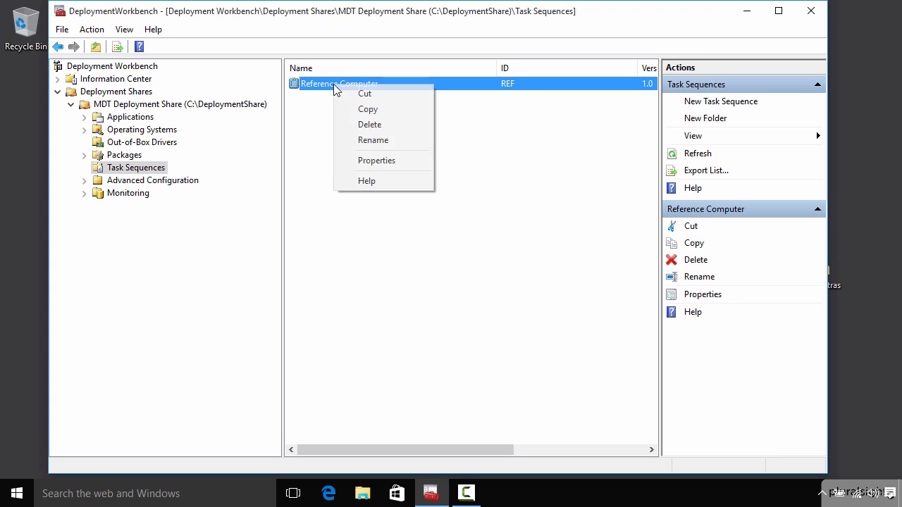
click(376, 161)
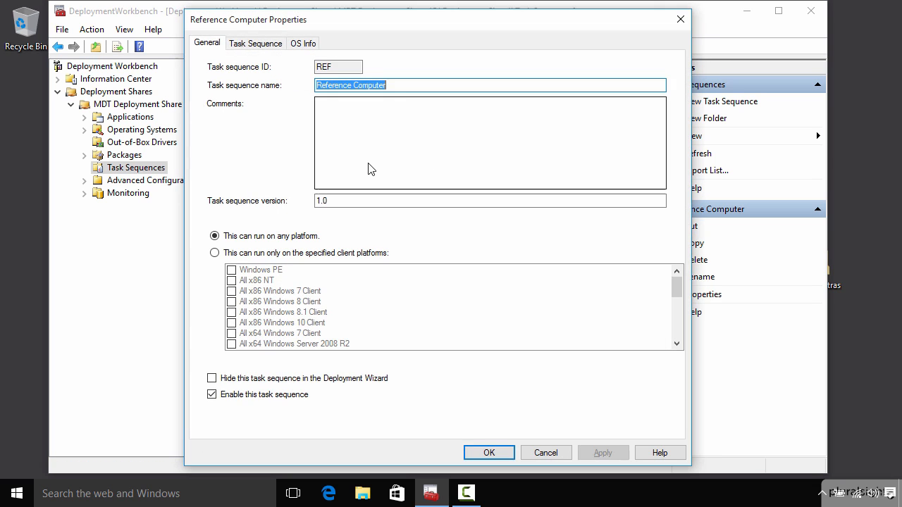
click(271, 45)
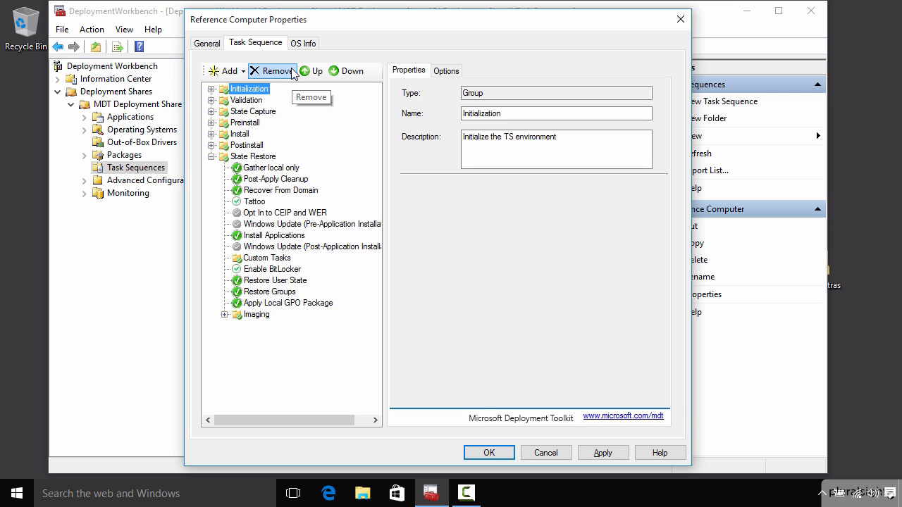
click(224, 316)
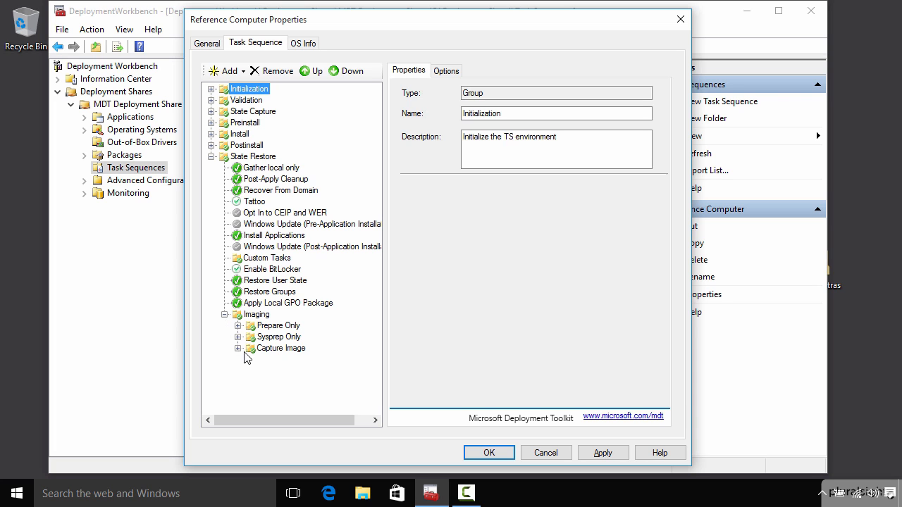
click(237, 348)
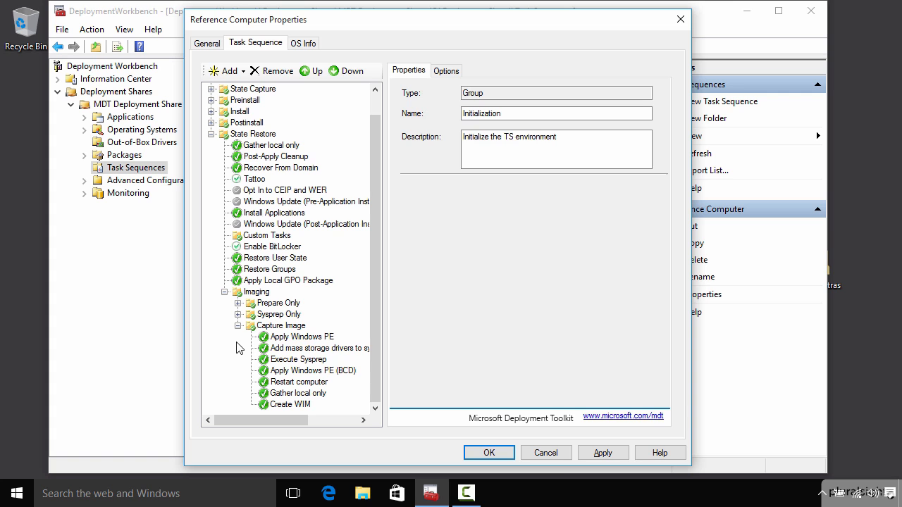
click(293, 360)
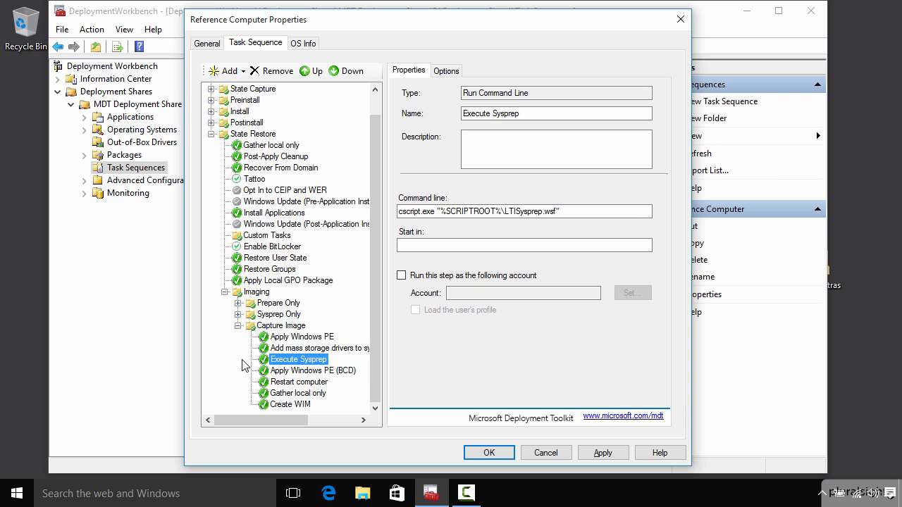
click(289, 405)
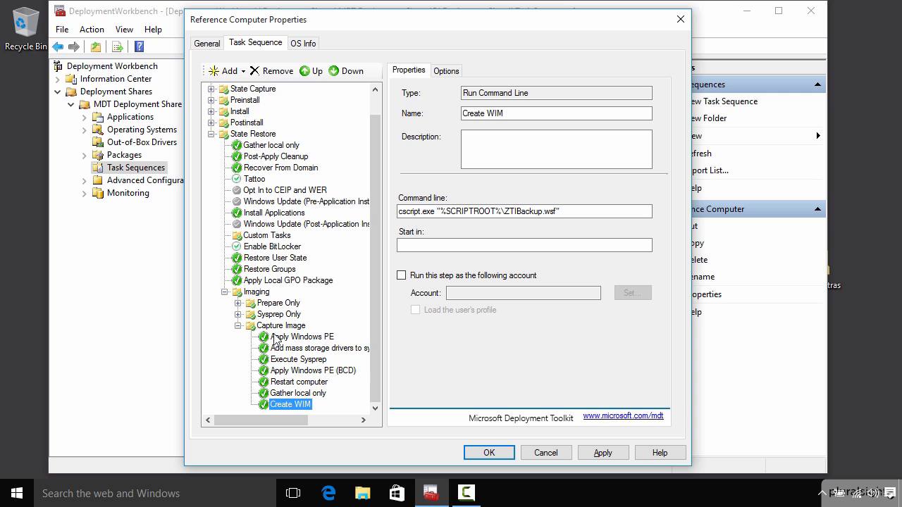
click(303, 44)
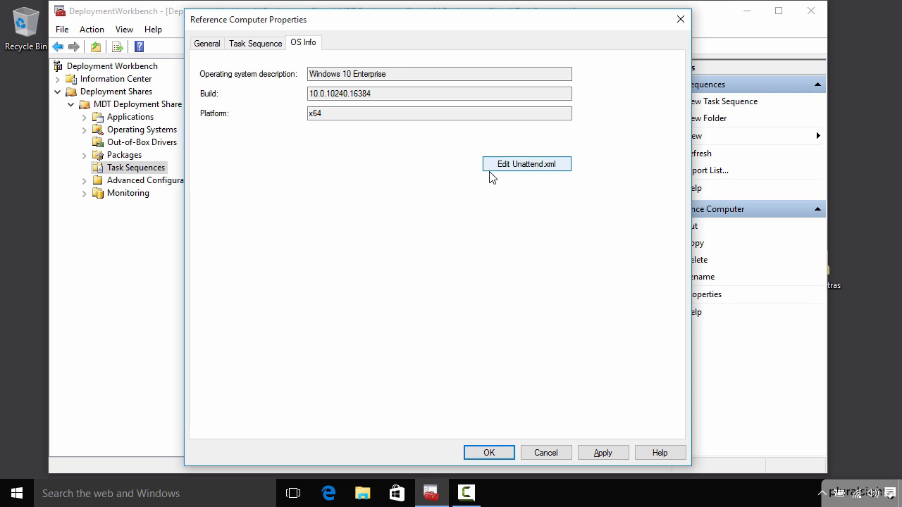
click(539, 453)
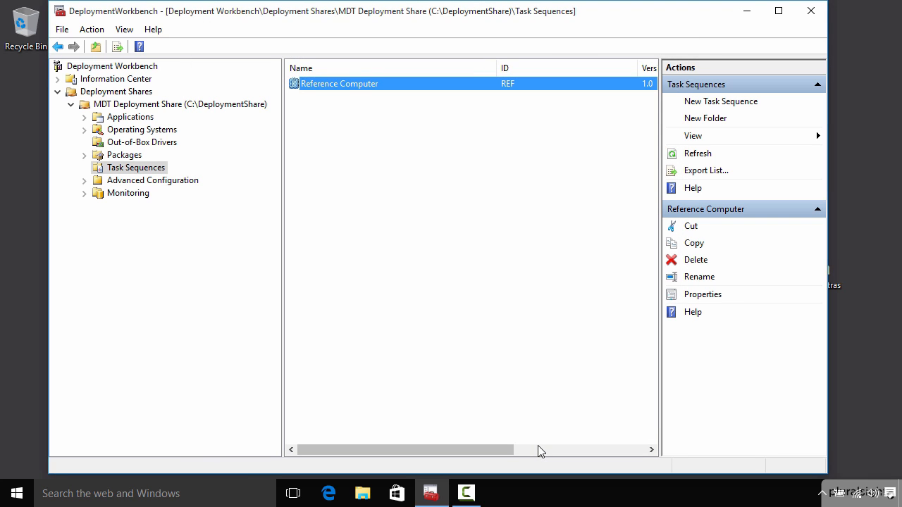
- Update the MDT deployment share with the option to completely regenerate the boot images
right_click(258, 105)
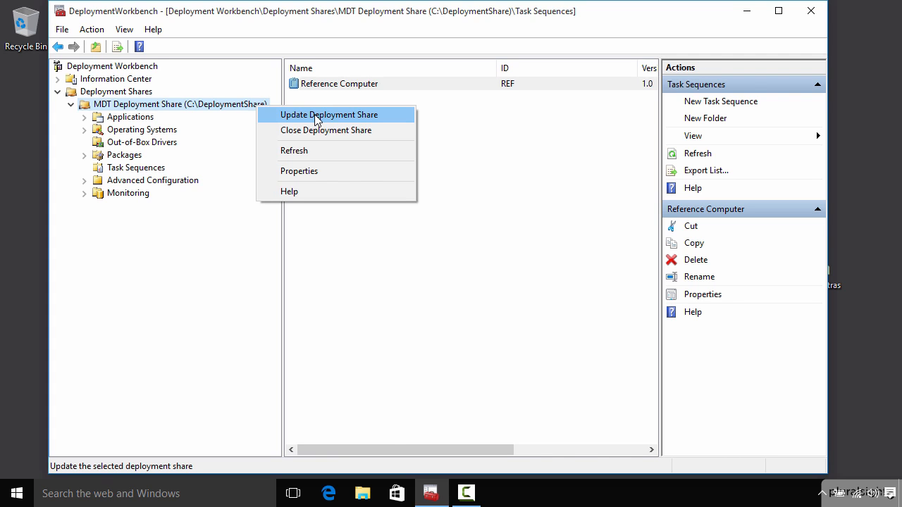
click(316, 117)
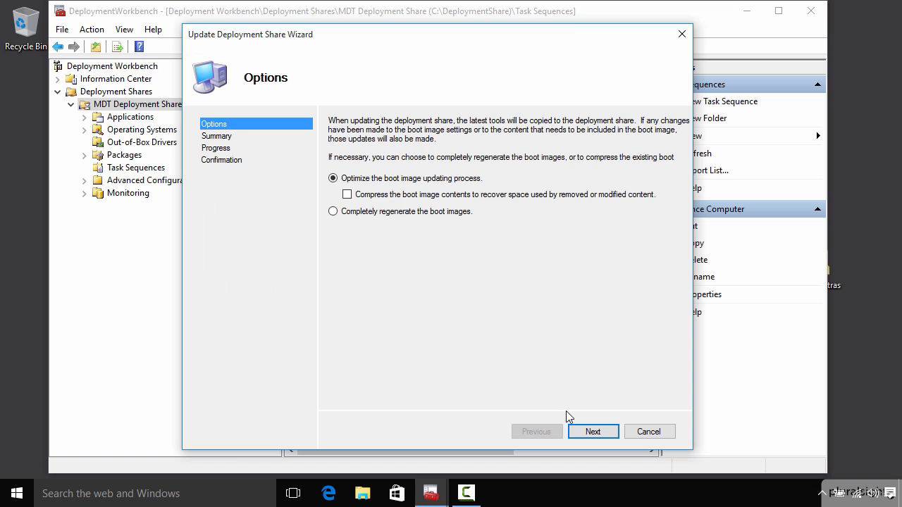
click(333, 212)
click(593, 433)
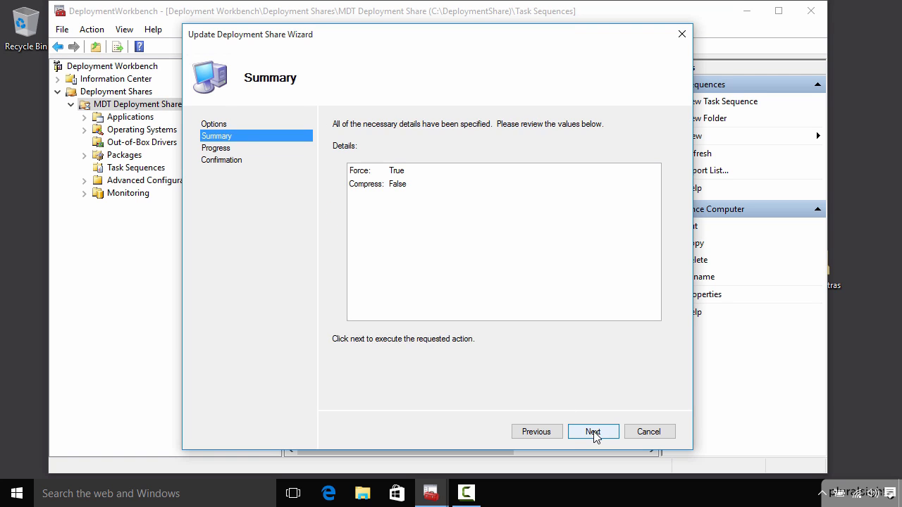
click(592, 432)
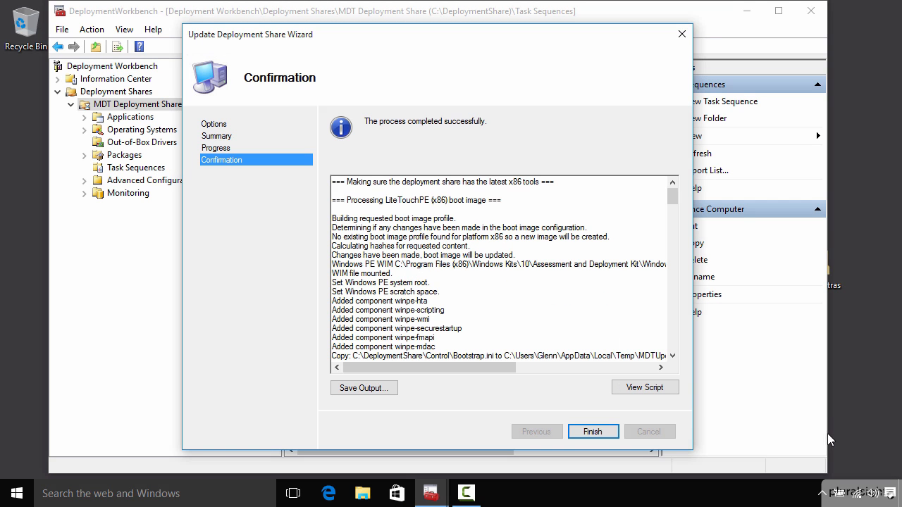
click(590, 434)
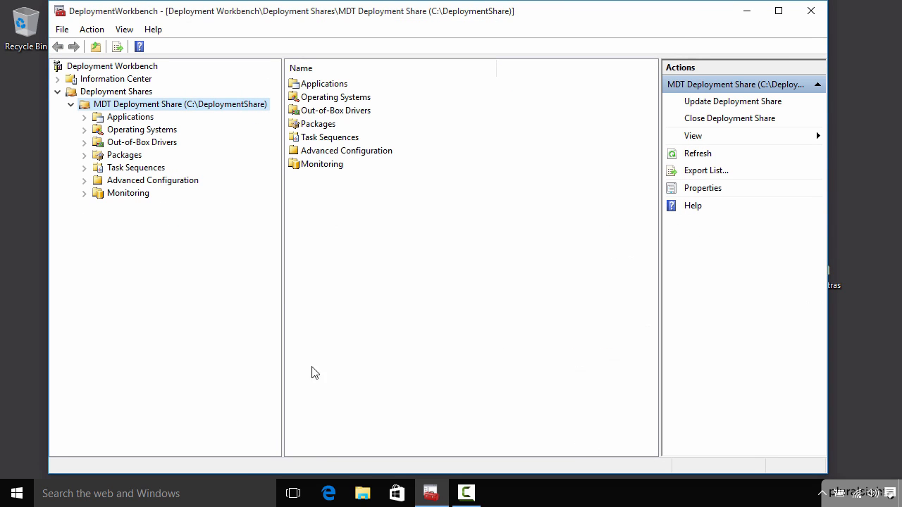
- Switch to File Explorer and open the Boot folder inside C:\DeploymentShare to view the boot images
click(363, 493)
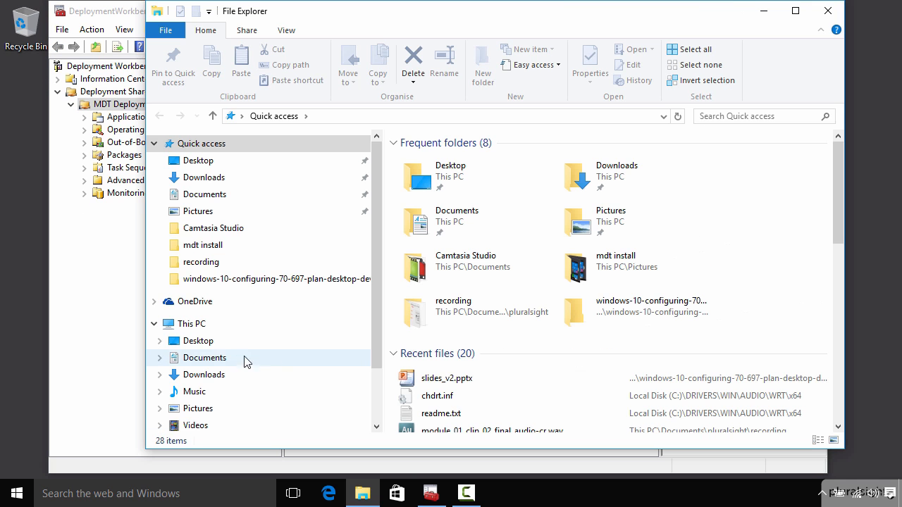
drag(379, 218, 380, 329)
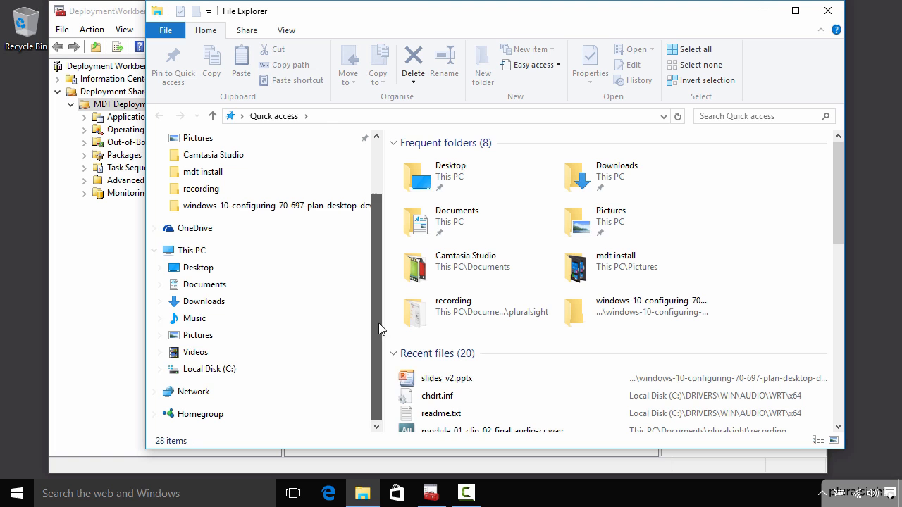
click(215, 371)
double_click(448, 174)
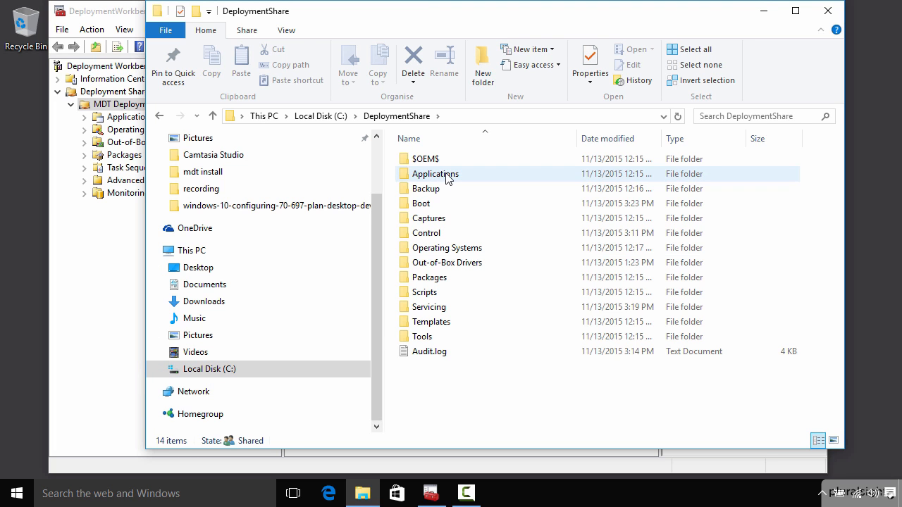
double_click(423, 204)
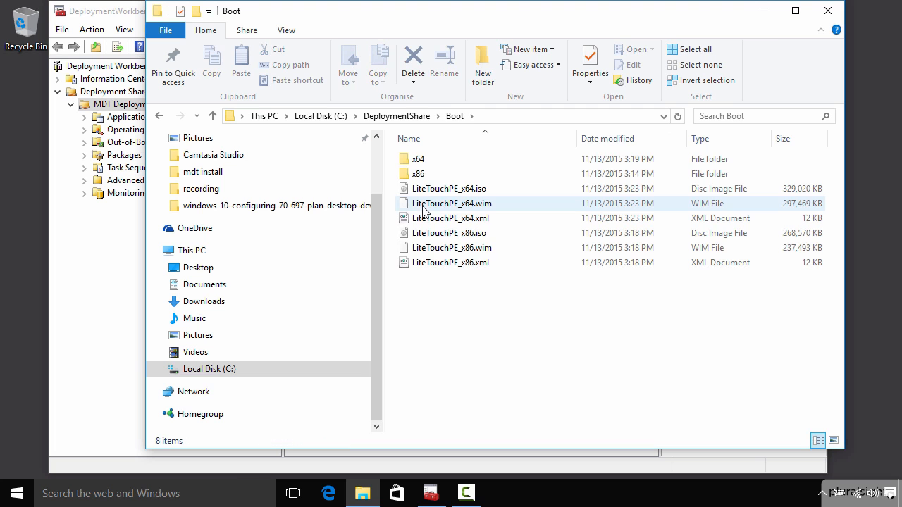